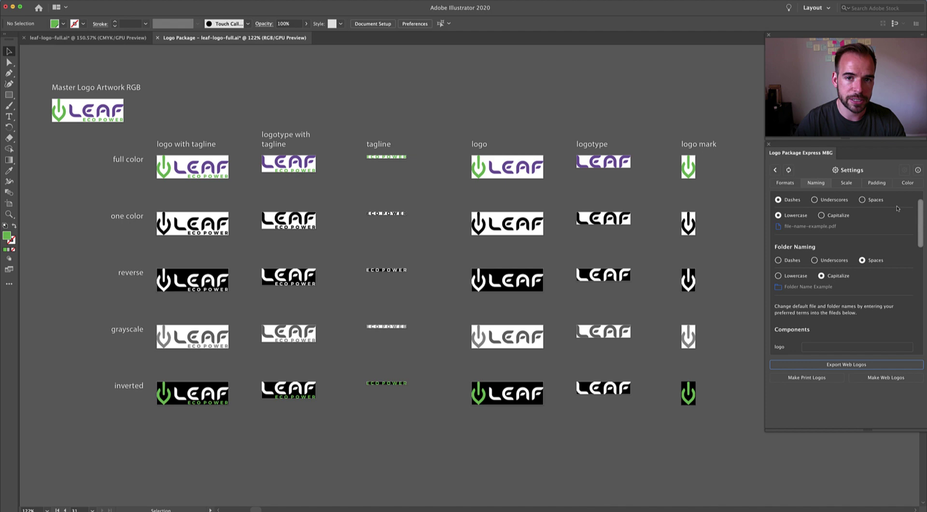
- Try underscore-separated, capitalized file names, then revert to lowercase names with dashes
scroll(896, 209, up, 2)
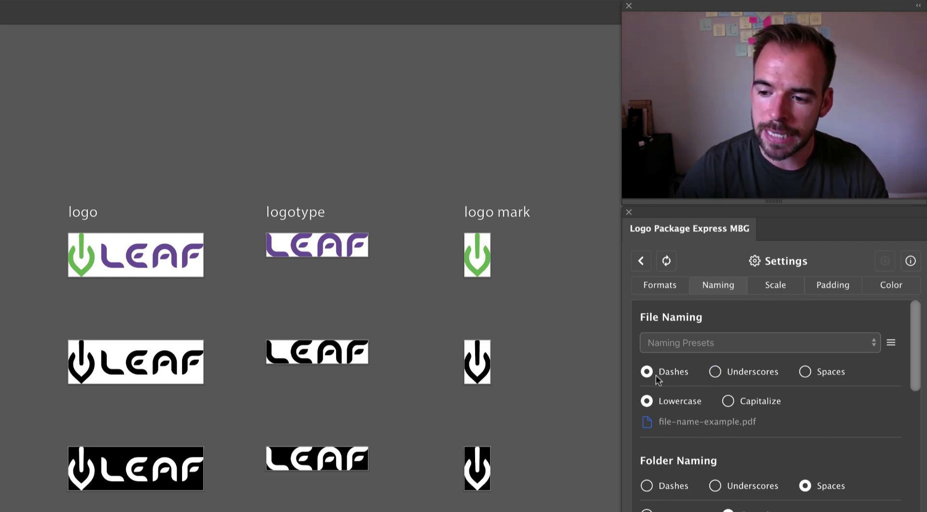
click(715, 372)
click(729, 401)
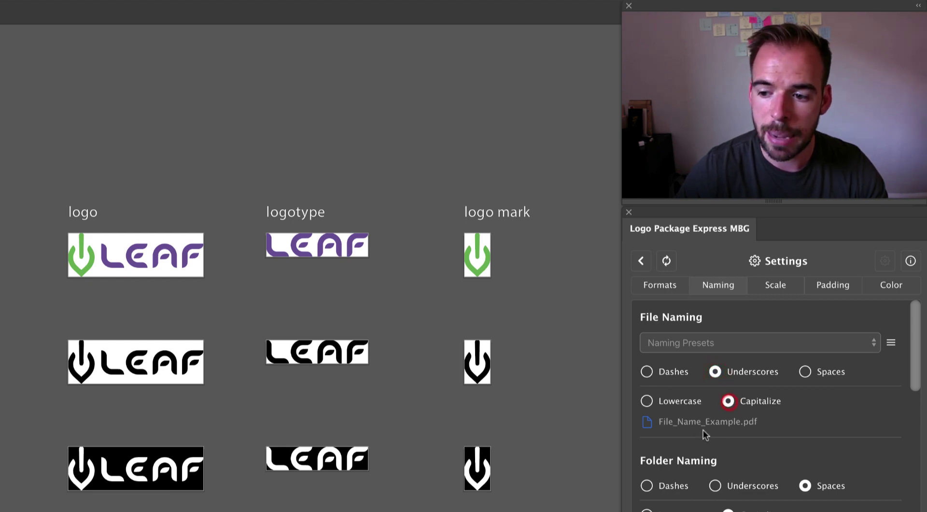
click(647, 401)
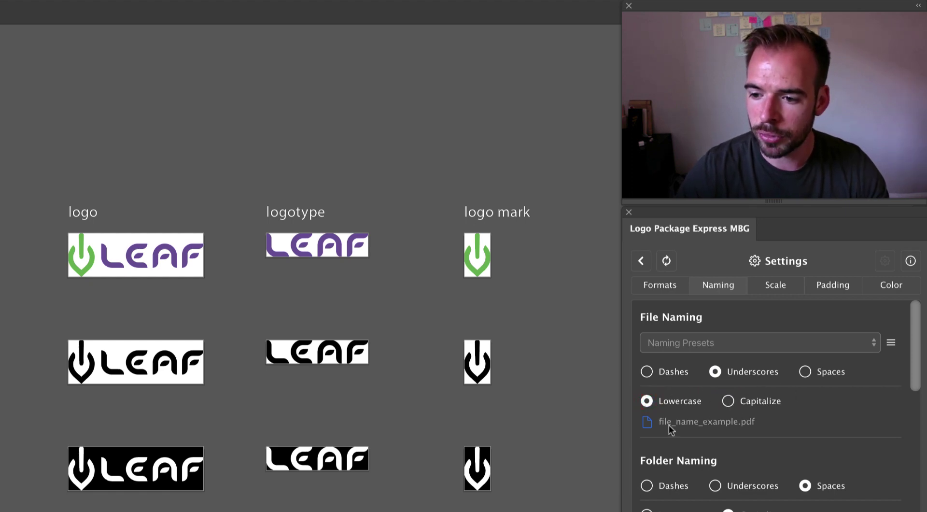
click(646, 372)
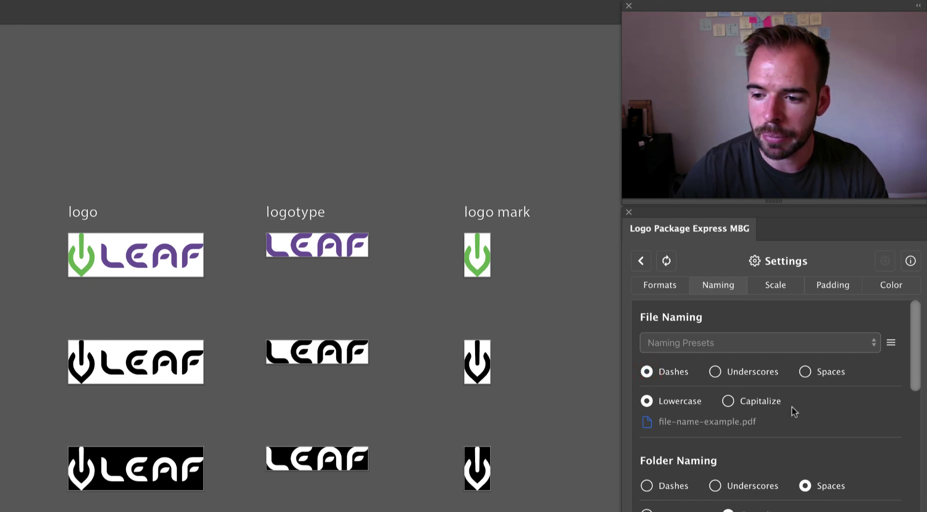
- Try underscore-separated, lowercase folder names, then restore capitalized folder names with spaces
scroll(792, 406, down, 5)
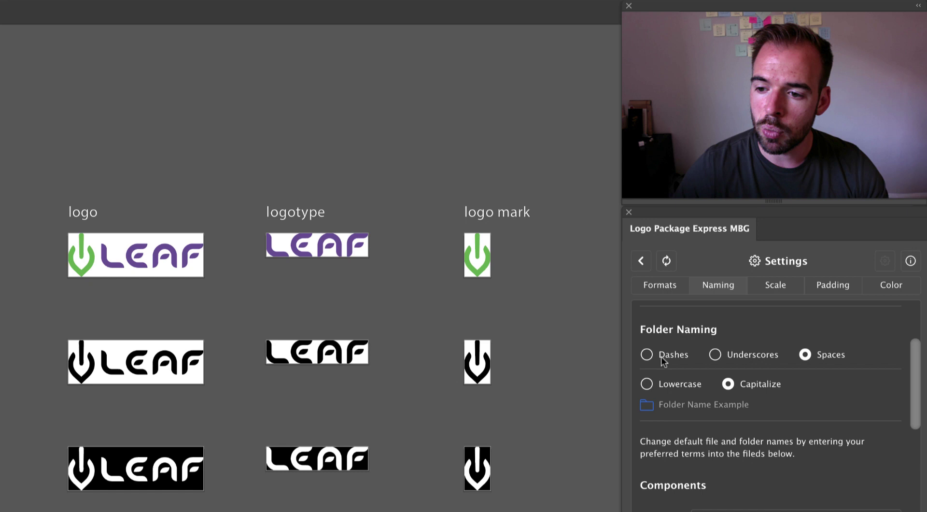
click(713, 354)
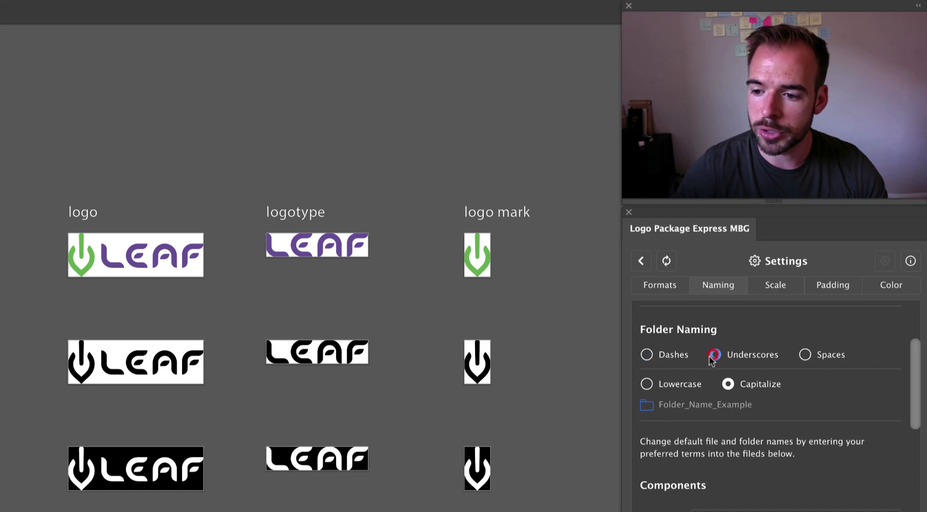
click(645, 384)
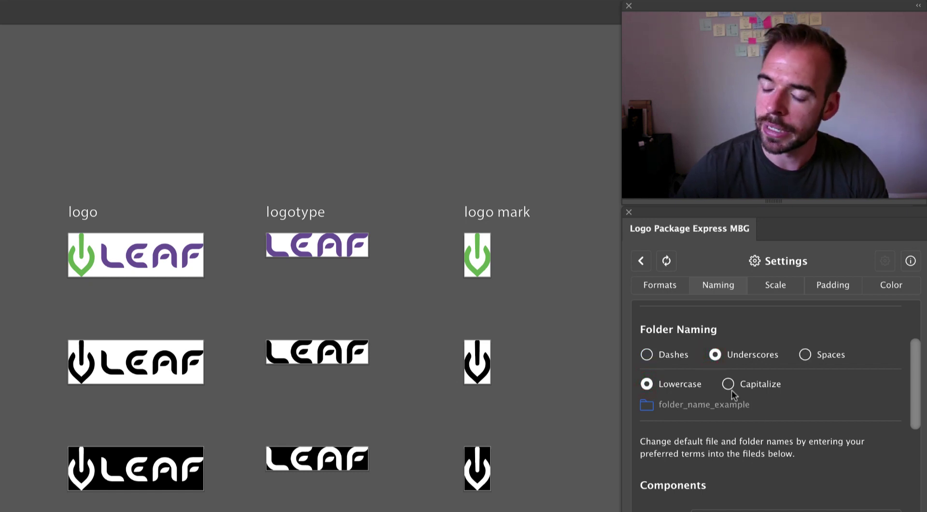
click(729, 385)
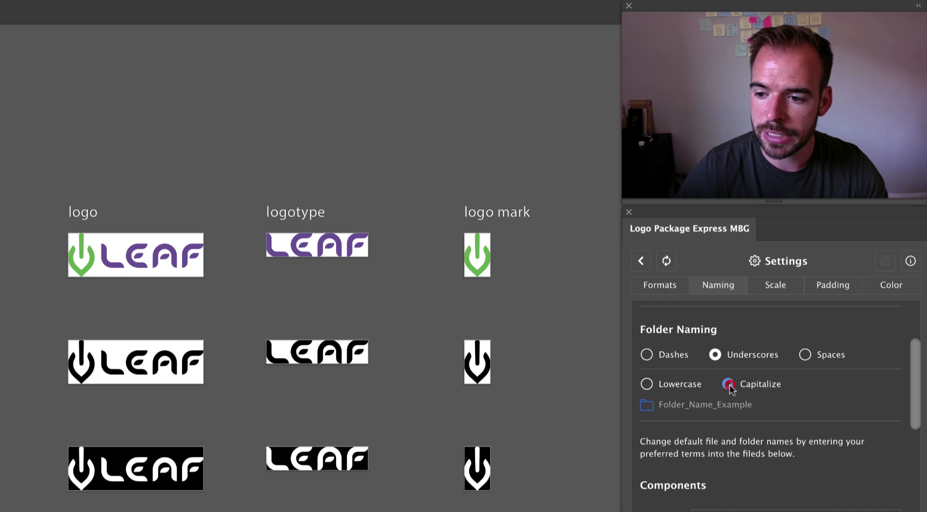
click(805, 356)
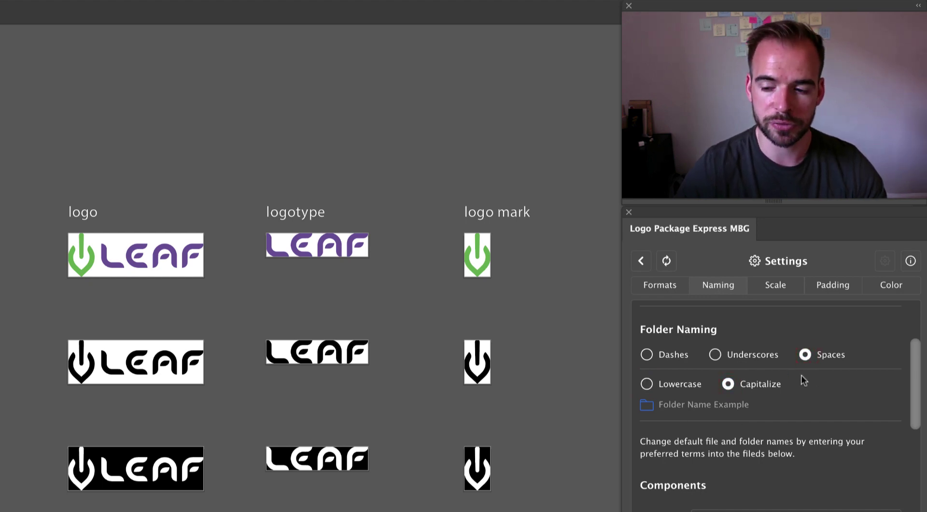
- Name the logo component 'emblem' and the logo mark 'monogram'
scroll(803, 381, down, 3)
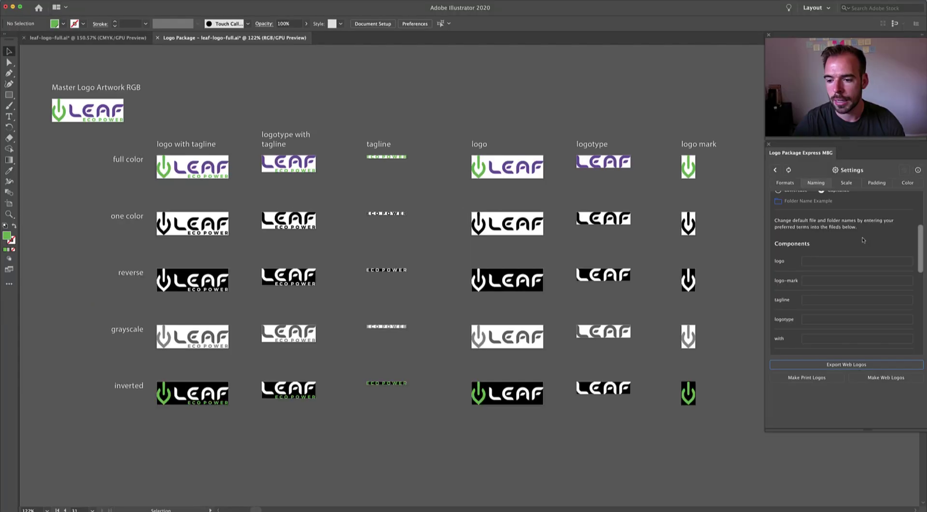
scroll(863, 240, down, 2)
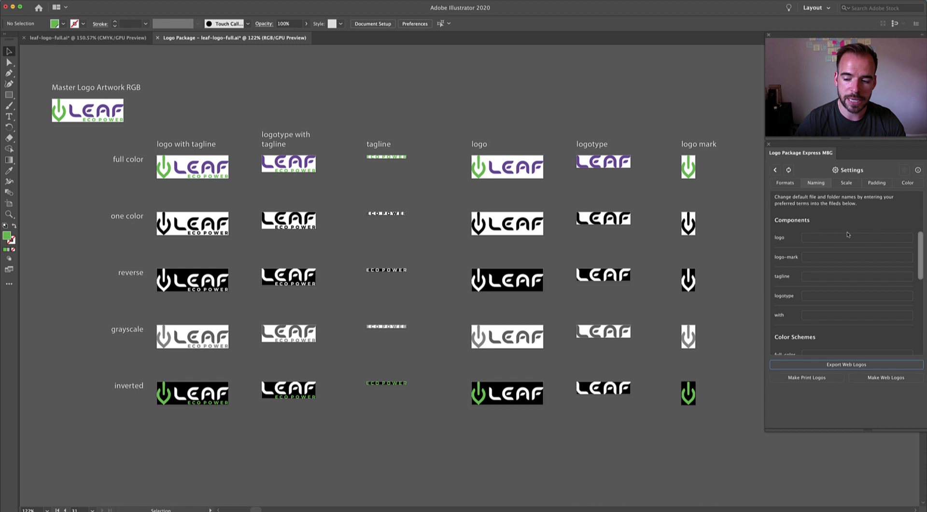
scroll(845, 232, down, 6)
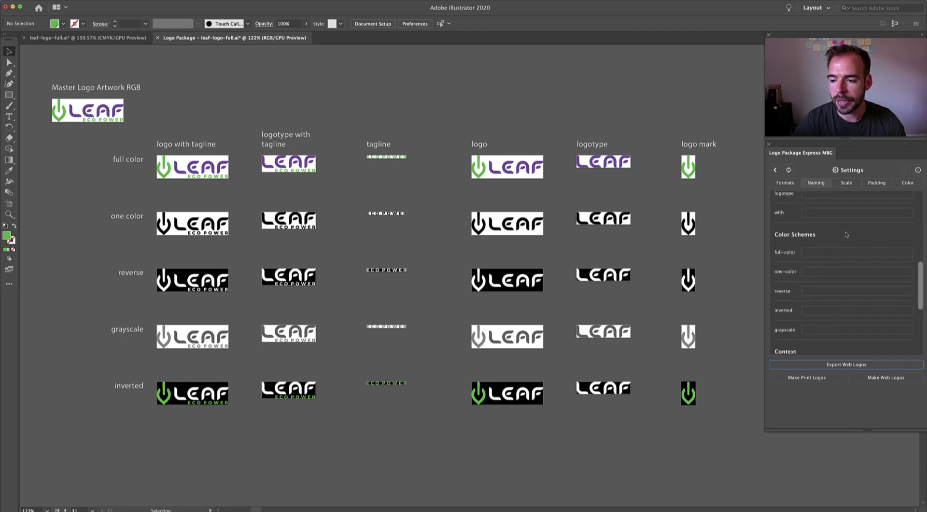
scroll(846, 233, down, 2)
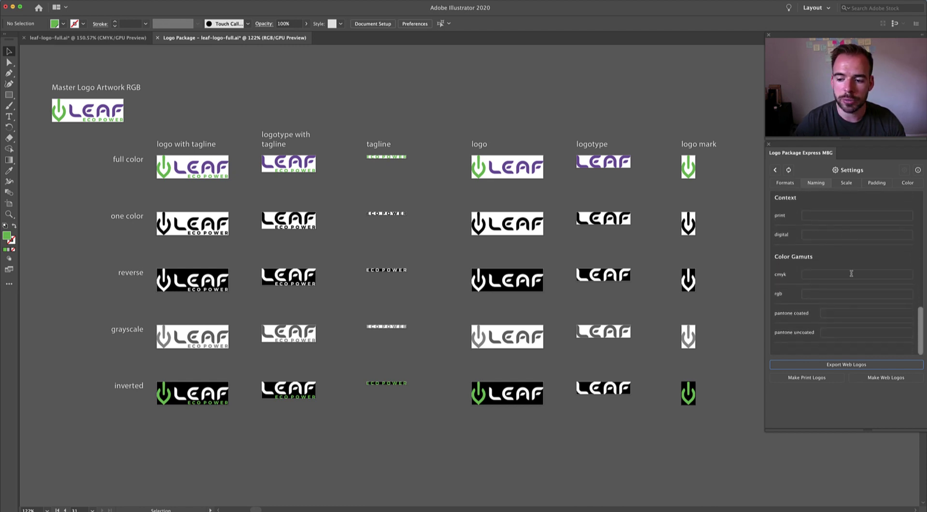
scroll(850, 279, up, 8)
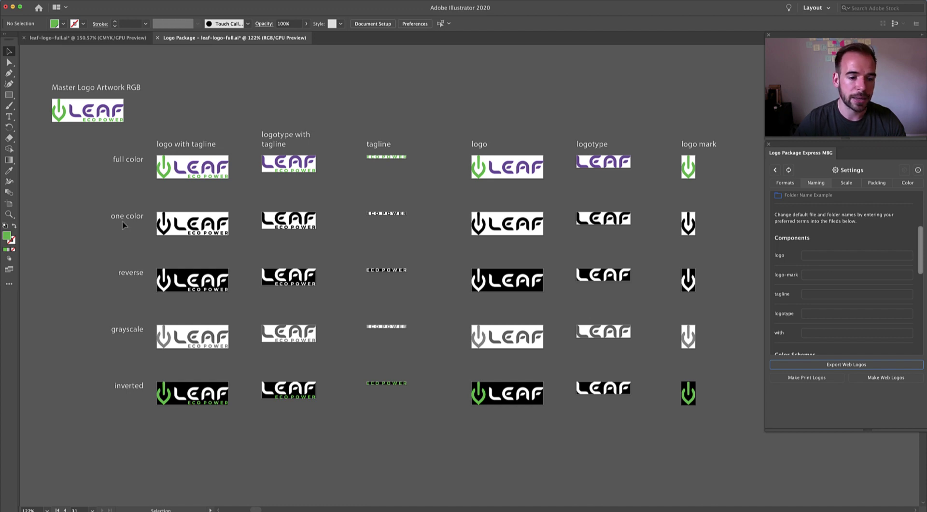
click(815, 255)
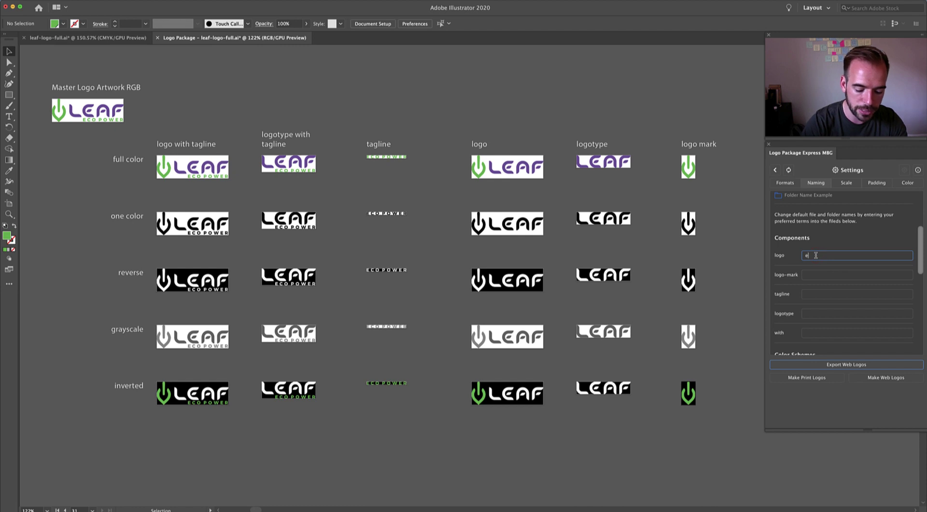
click(814, 272)
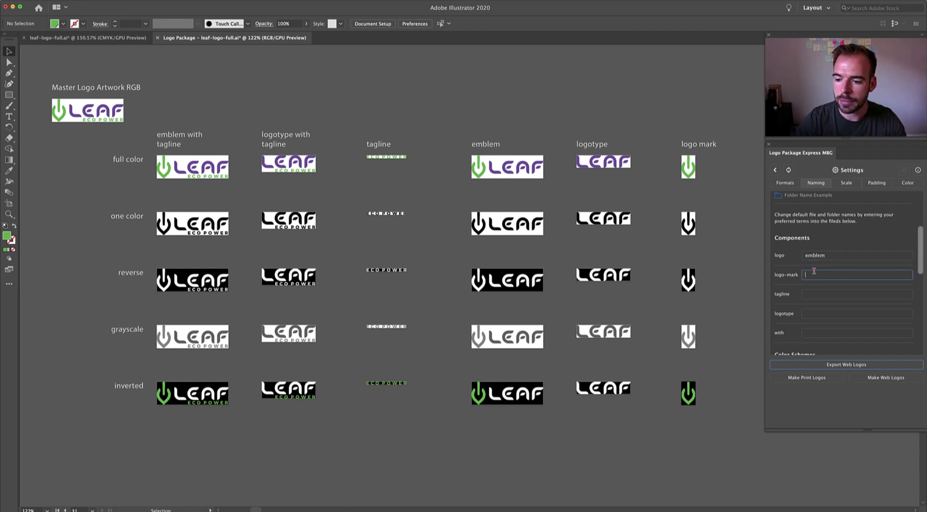
text(mono)
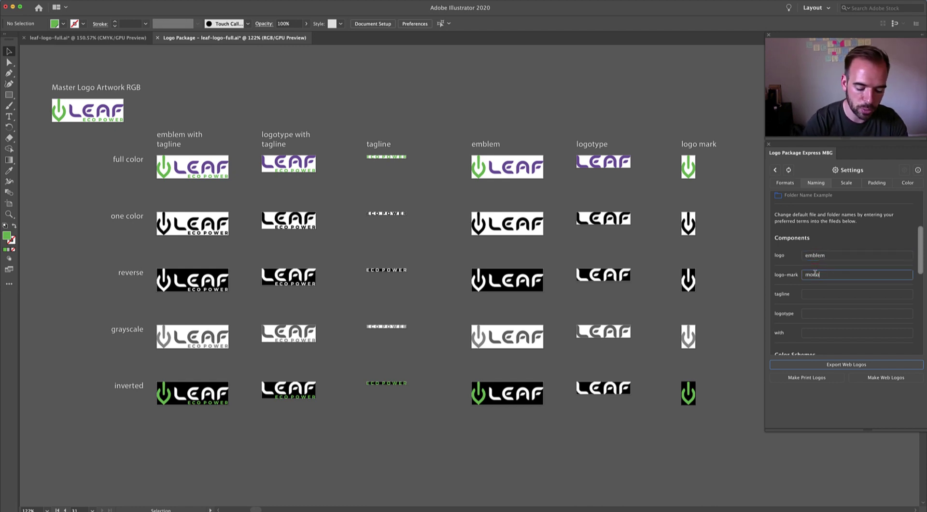
text(gram)
key(Tab)
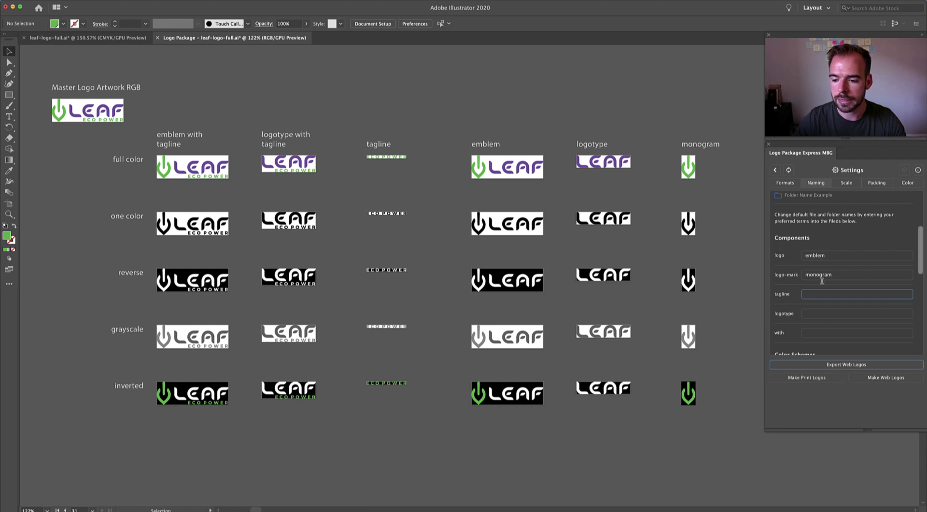
- Replace 'with' by 'plus' so labels read 'emblem plus tagline' and 'logotype plus tagline'
scroll(834, 309, down, 1)
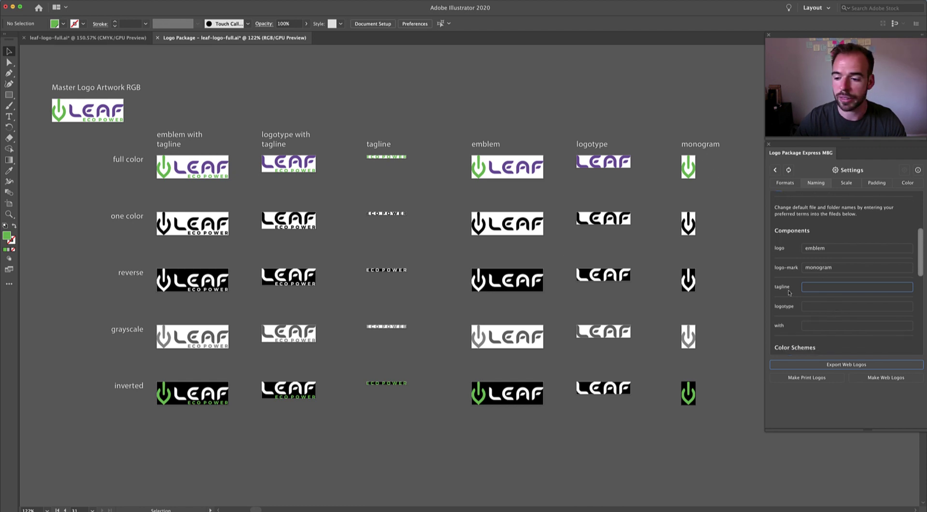
click(819, 326)
text(plus)
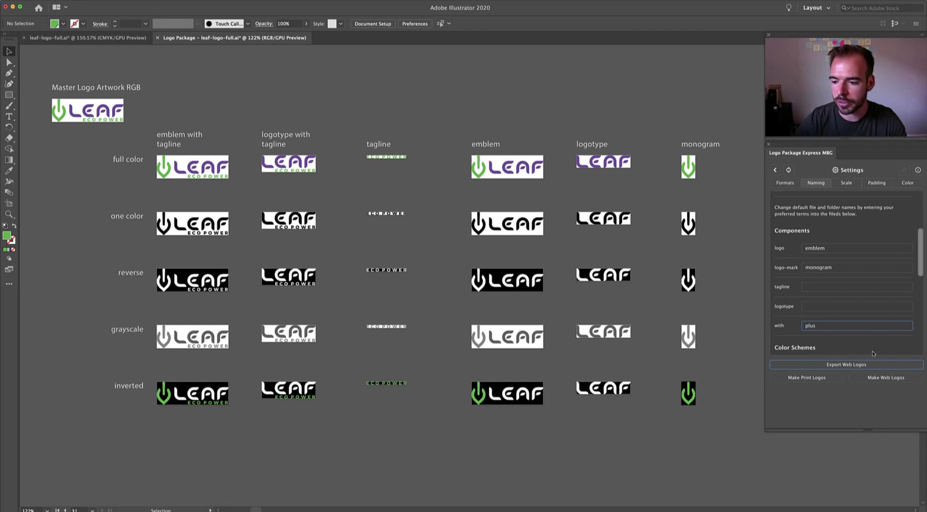
click(873, 345)
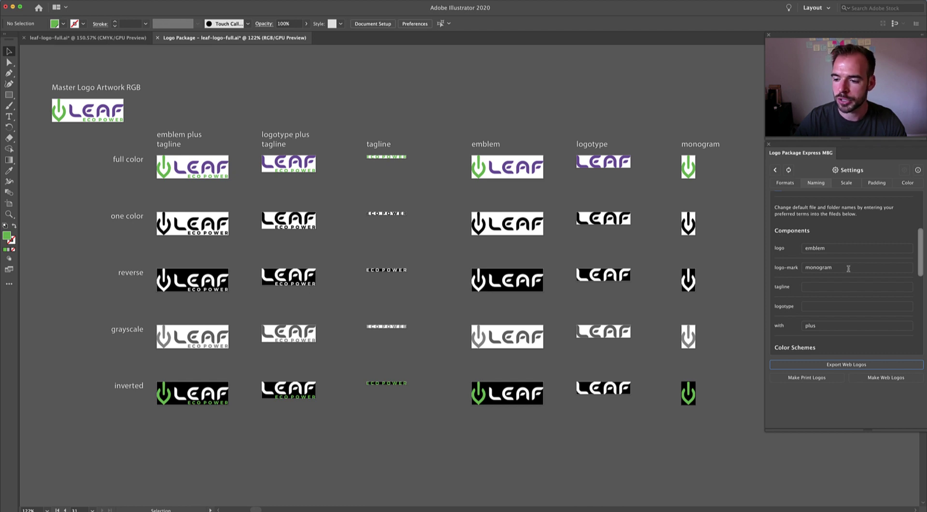
scroll(848, 269, down, 5)
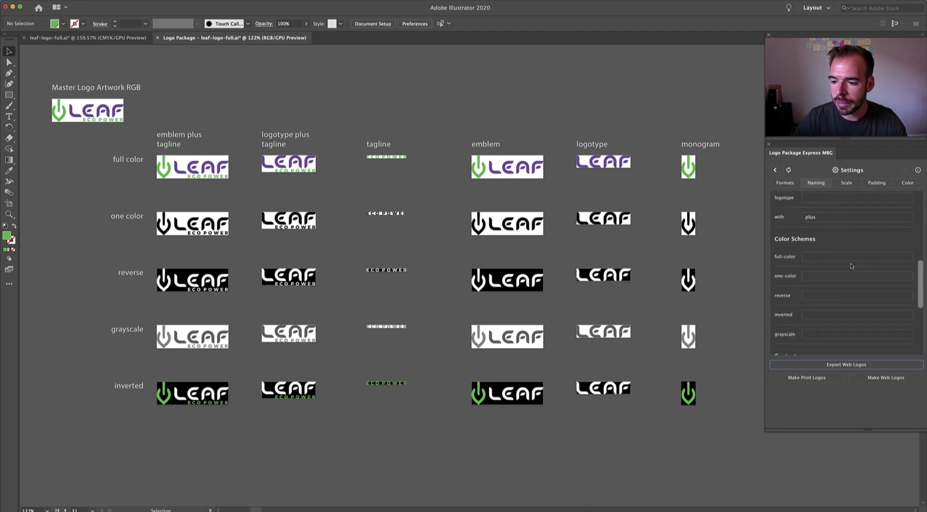
scroll(851, 266, down, 3)
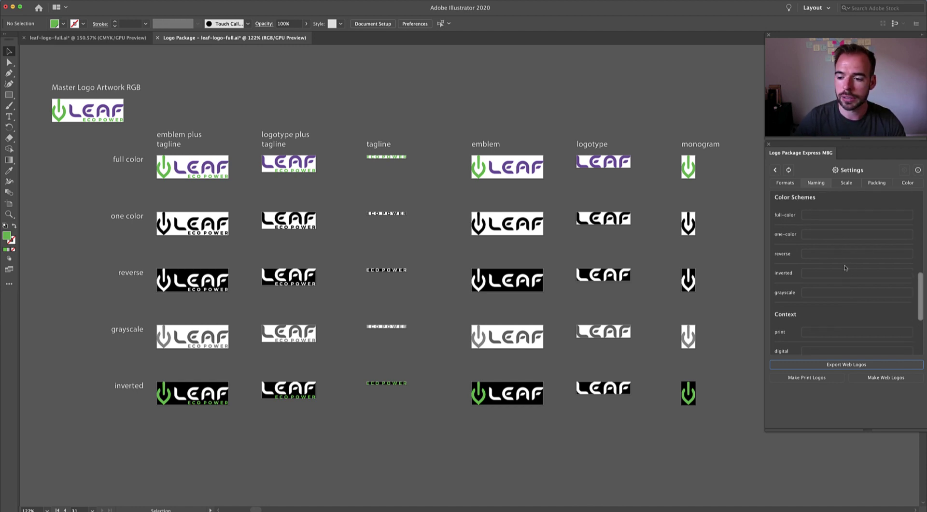
- Name the reverse color scheme 'white' and the one-color scheme 'black'
click(811, 254)
text(white)
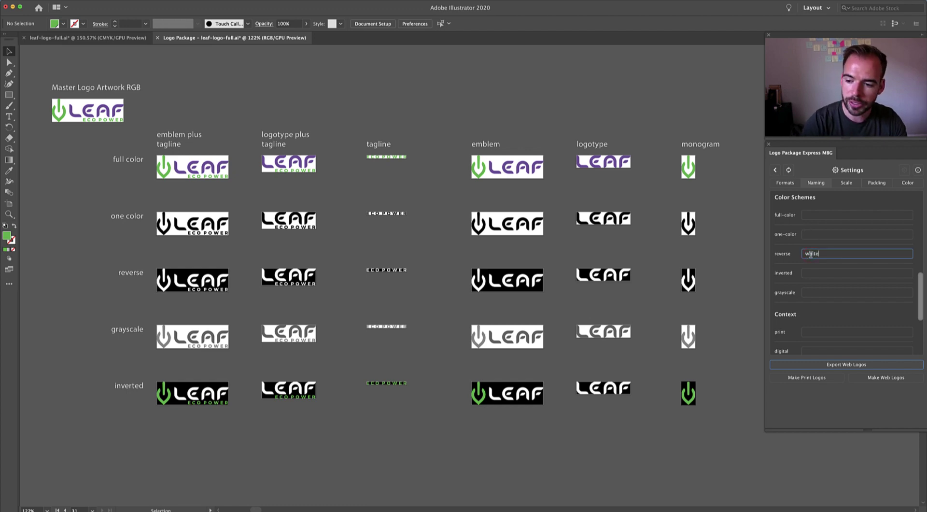
click(815, 234)
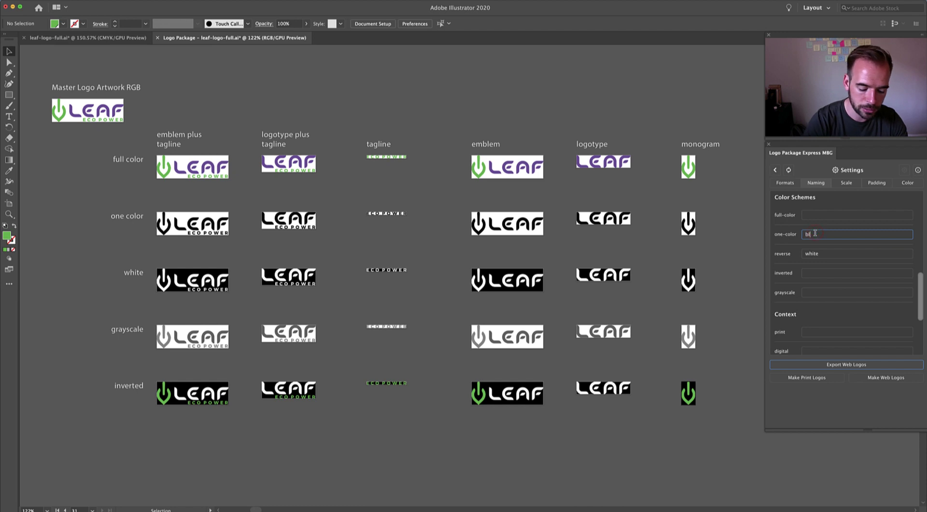
key(Tab)
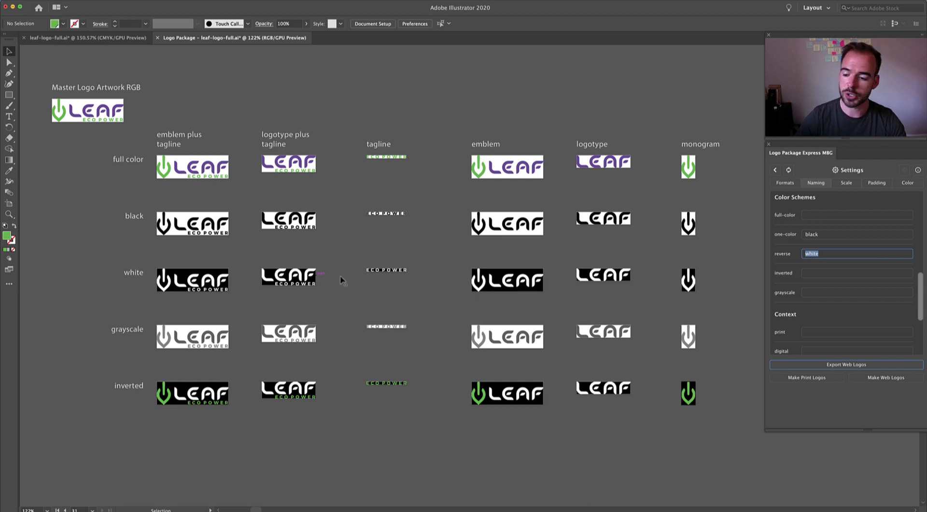
- Export the web logos for client 'leaf' into the Leaf Logo Package folder
click(851, 366)
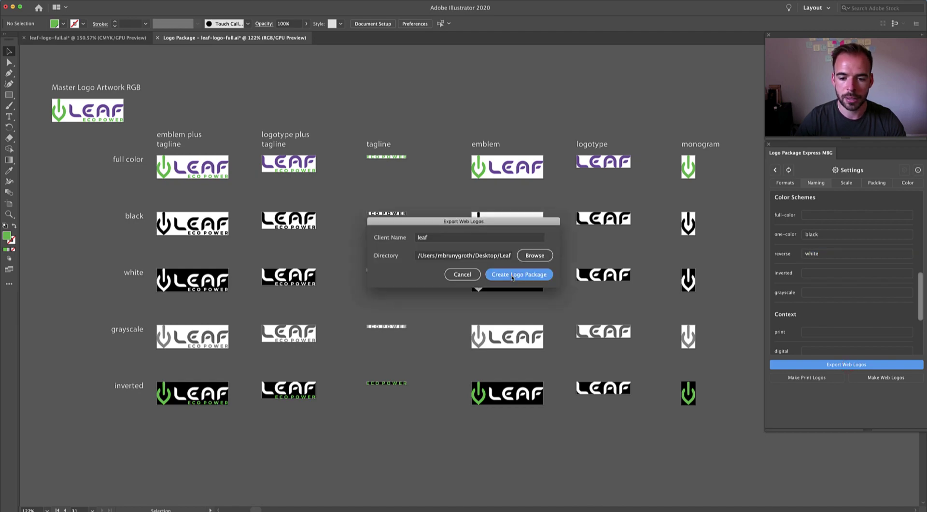
click(511, 275)
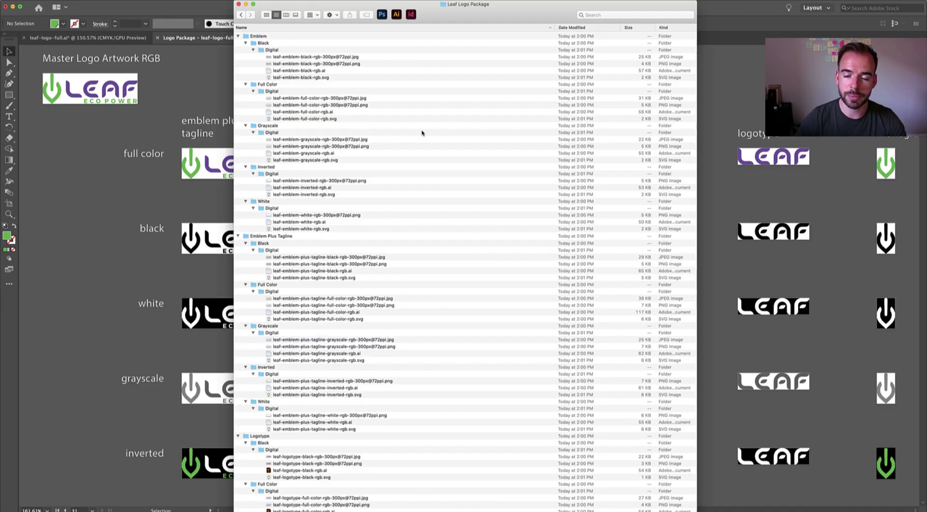
- Close the Finder window showing the exported Leaf Logo Package folder
click(718, 118)
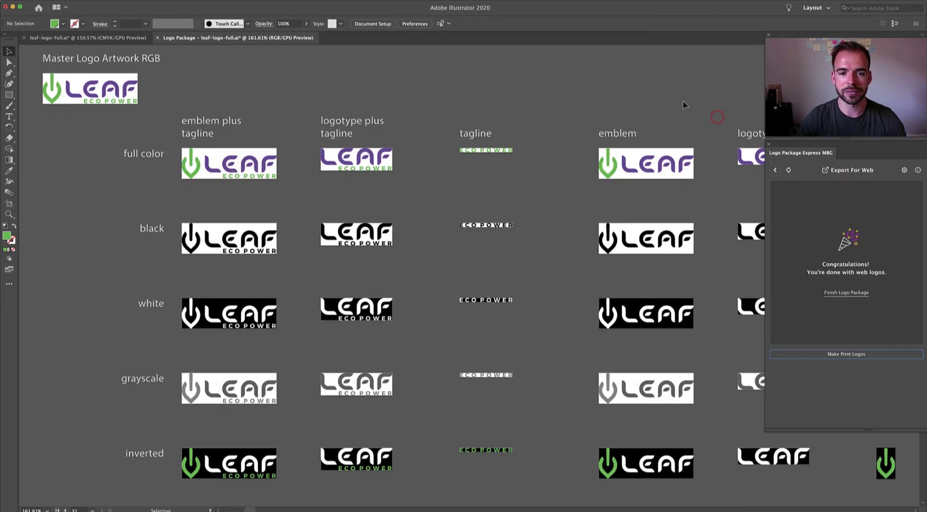